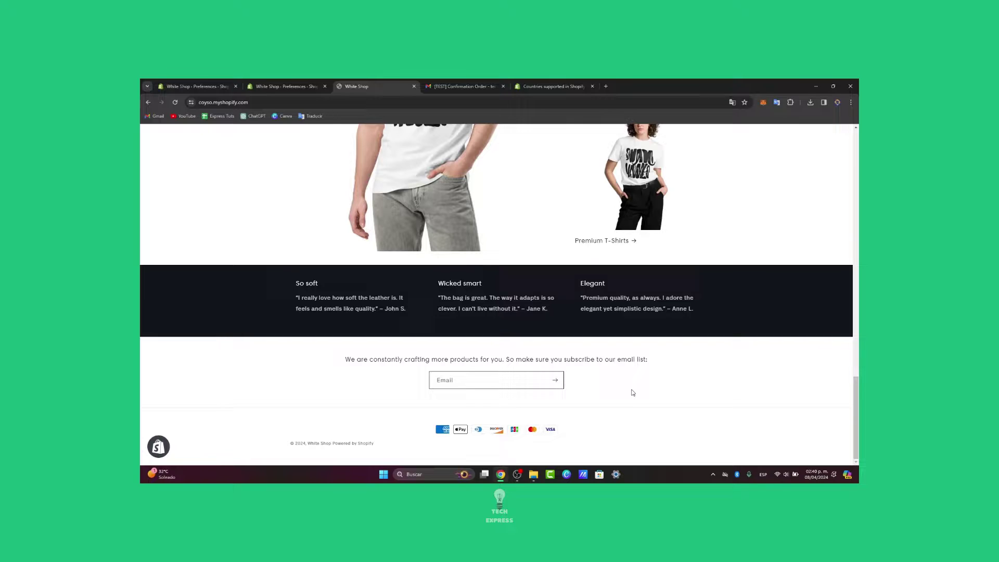
Step: Switch to the store admin, go to Home, and open Settings on the Store details page
{"action": "left_click", "coordinate": [285, 86]}
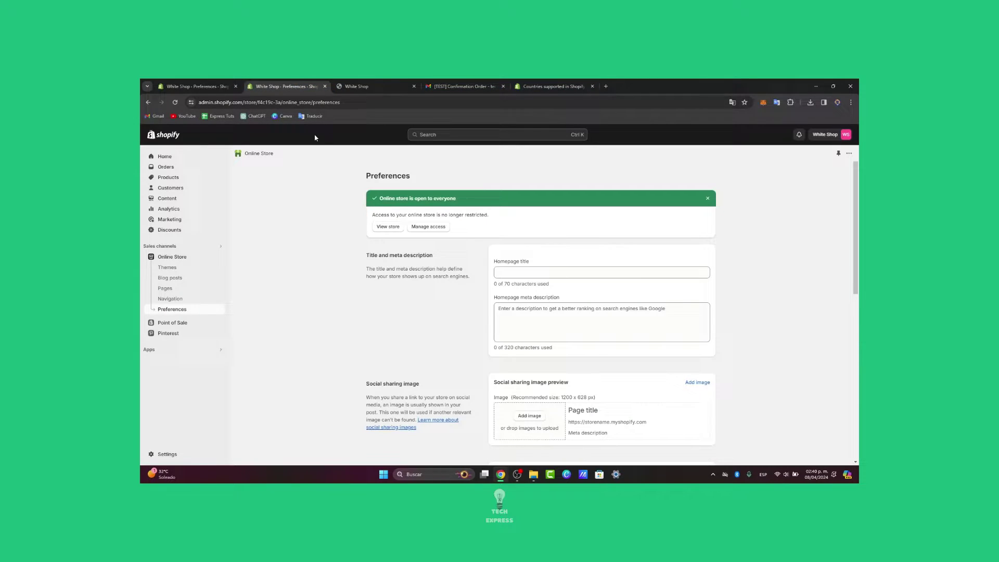
{"action": "left_click", "coordinate": [184, 159]}
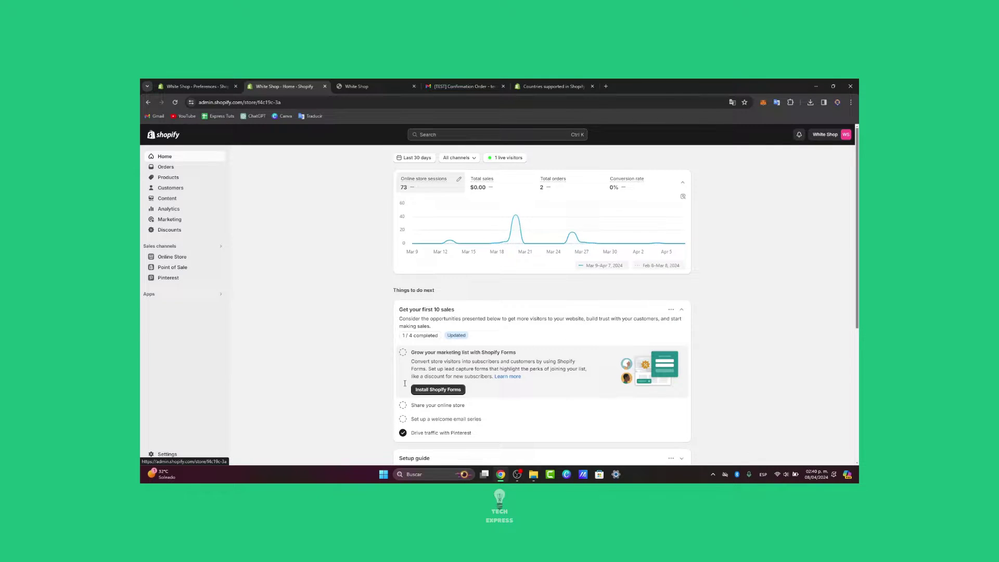
{"action": "left_click", "coordinate": [186, 454]}
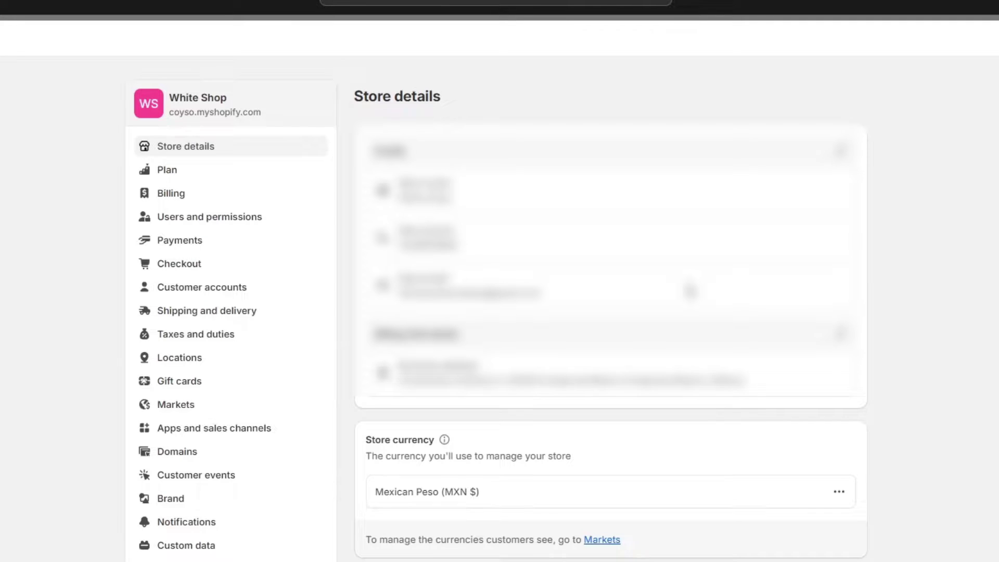
Step: Scroll through the settings to see the Brand page's logos, colours, slogan and social links
{"action": "scroll", "coordinate": [690, 290], "scroll_direction": "down", "scroll_amount": 7}
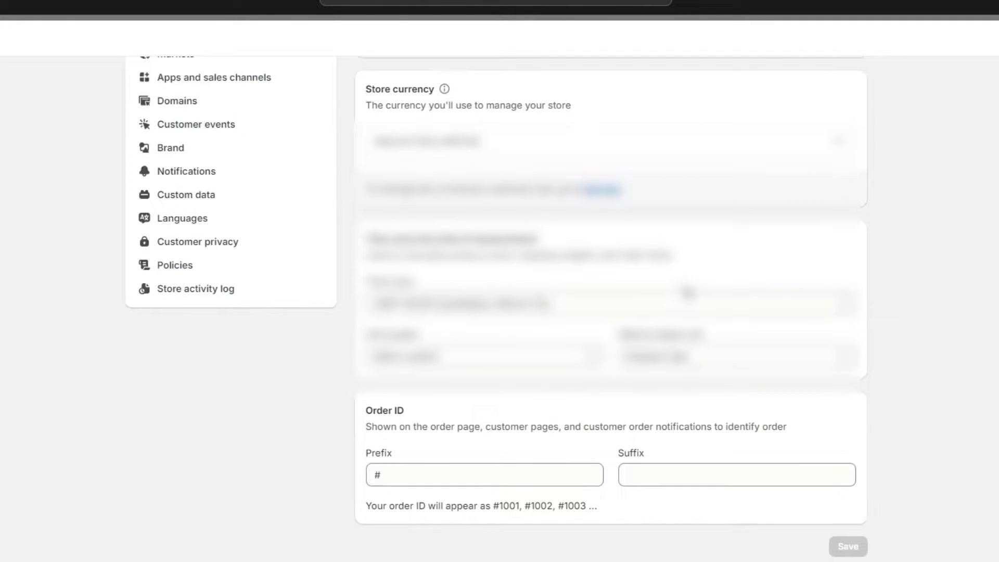
{"action": "scroll", "coordinate": [687, 293], "scroll_direction": "up", "scroll_amount": 7}
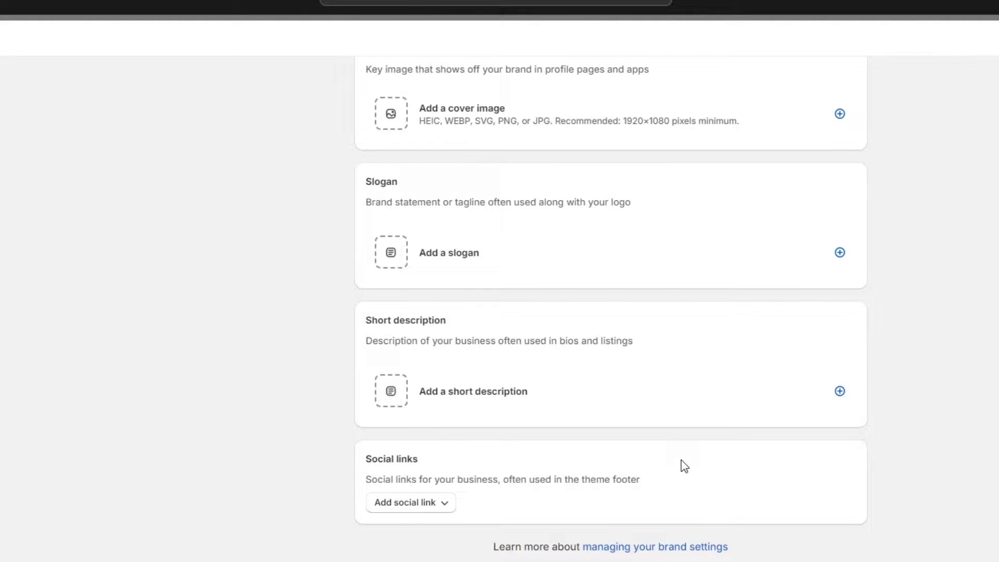
{"action": "scroll", "coordinate": [684, 466], "scroll_direction": "up", "scroll_amount": 7}
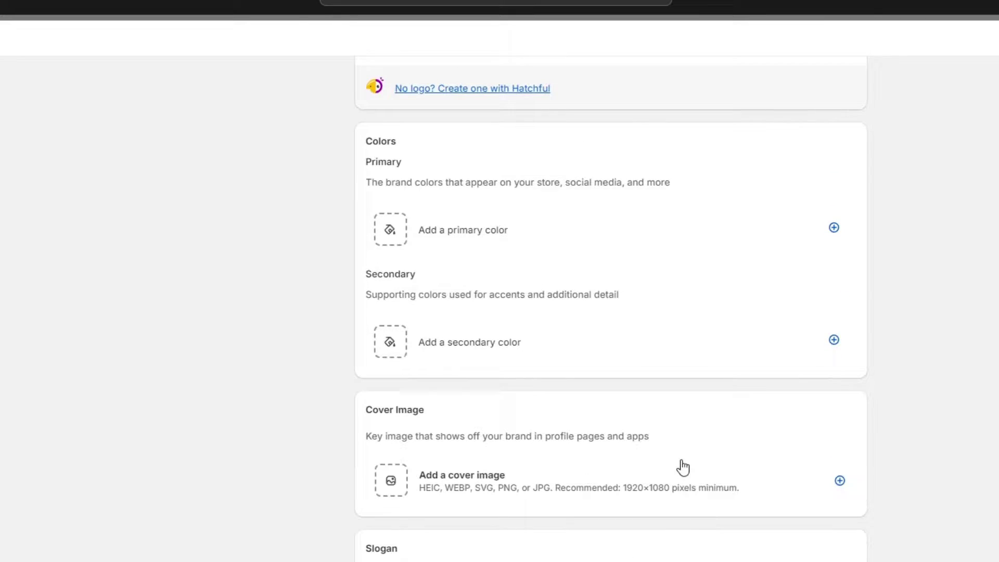
{"action": "scroll", "coordinate": [682, 467], "scroll_direction": "up", "scroll_amount": 7}
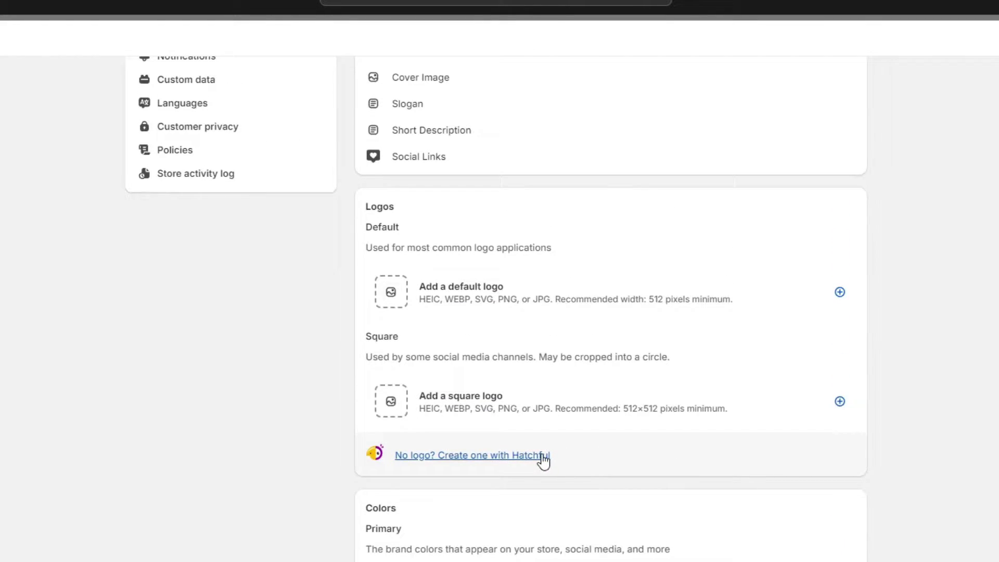
{"action": "scroll", "coordinate": [543, 460], "scroll_direction": "up", "scroll_amount": 7}
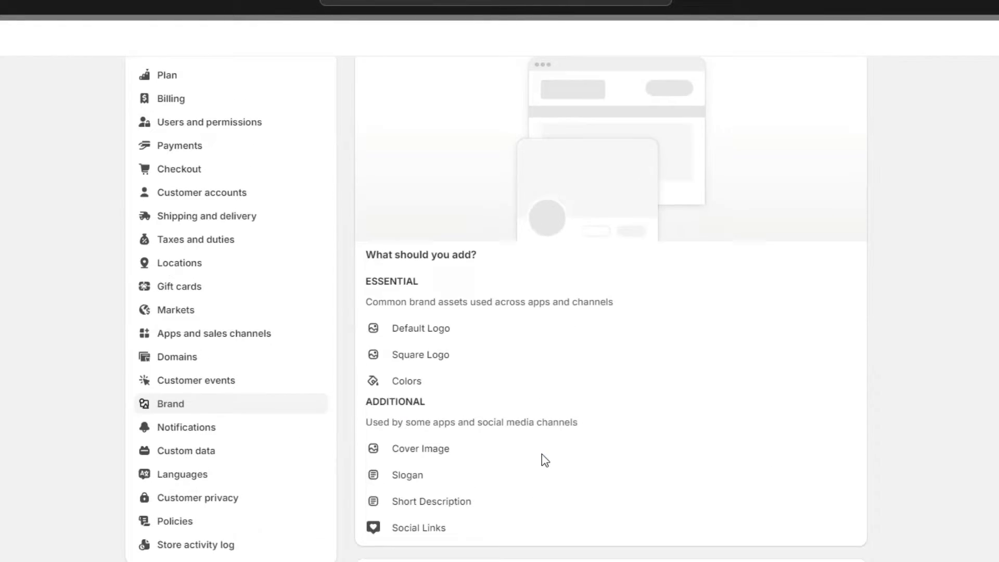
{"action": "scroll", "coordinate": [543, 460], "scroll_direction": "up", "scroll_amount": 2}
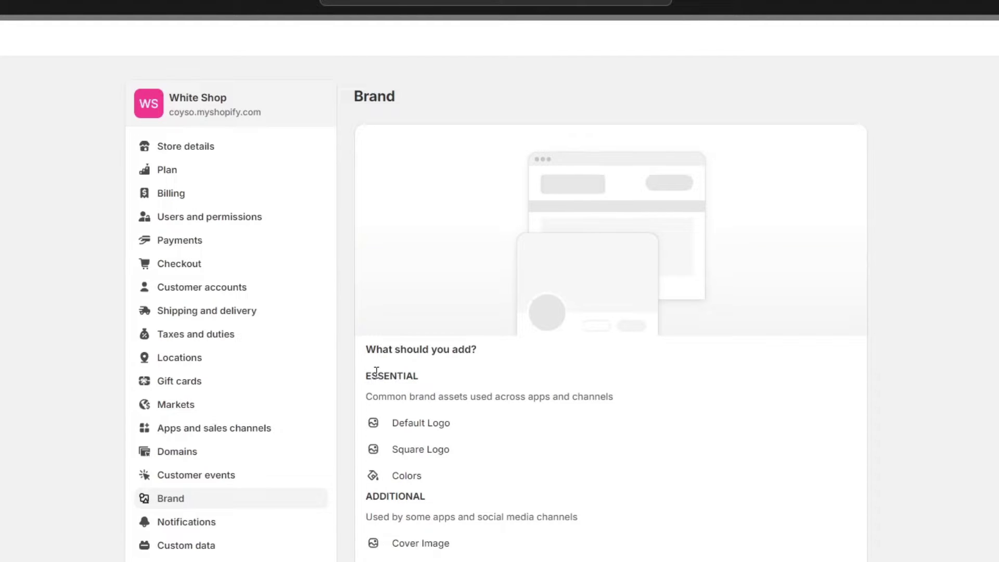
Step: Go back to Store details in the settings sidebar
{"action": "left_click", "coordinate": [192, 149]}
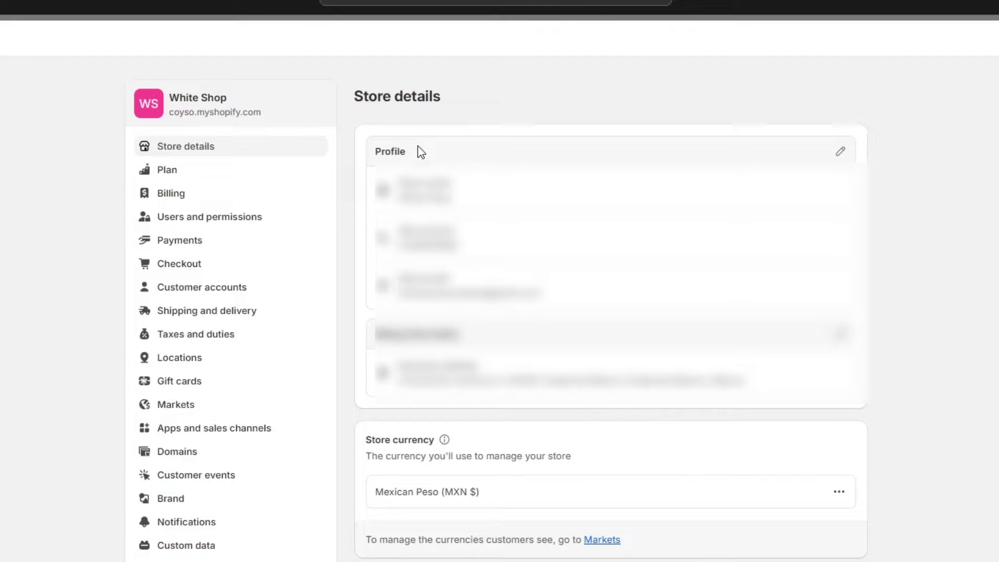
Step: Review the Edit profile dialog's public-details notes, then go to the Notifications settings
{"action": "left_click", "coordinate": [841, 151]}
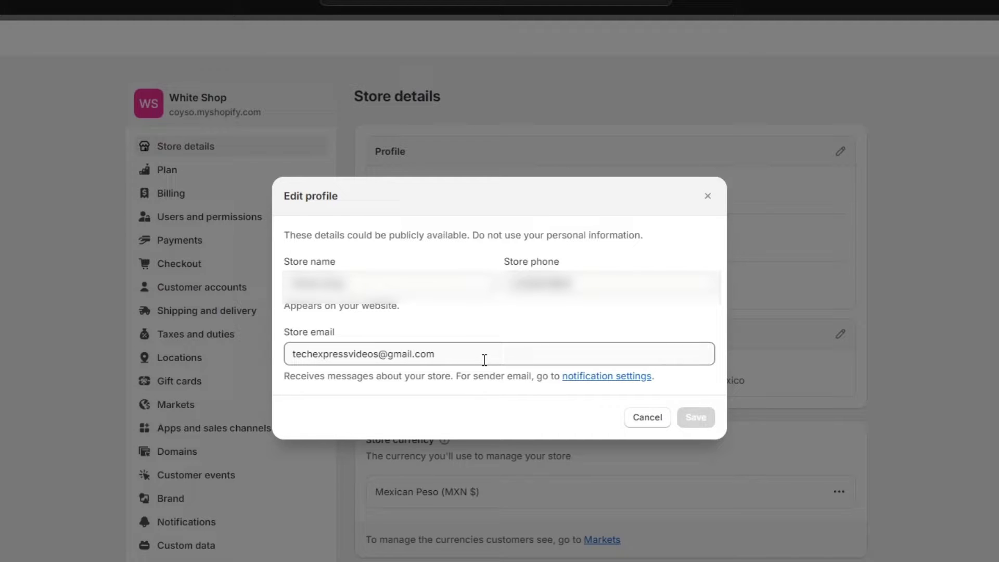
{"action": "triple_click", "coordinate": [381, 307]}
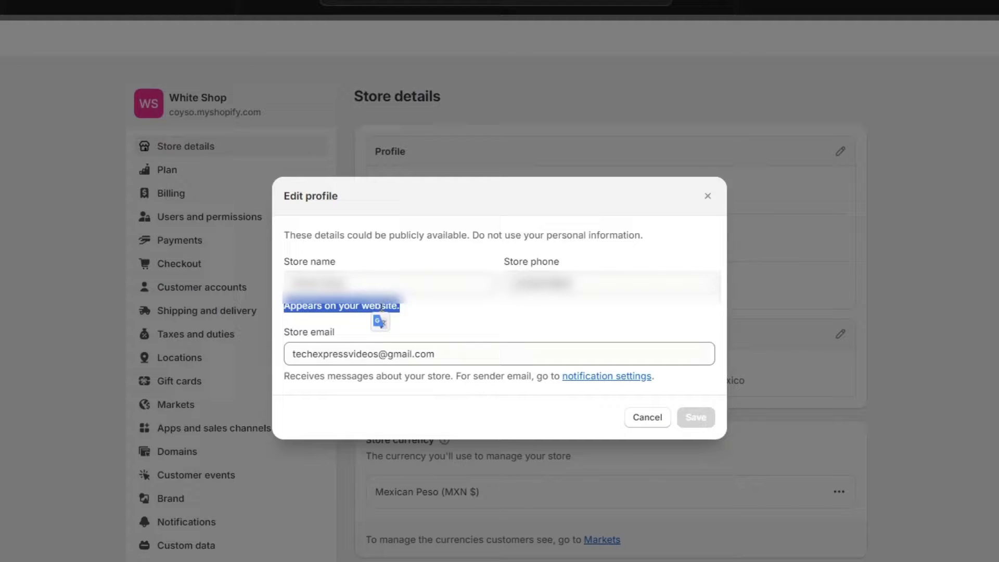
{"action": "left_click_drag", "start_coordinate": [330, 235], "coordinate": [645, 252]}
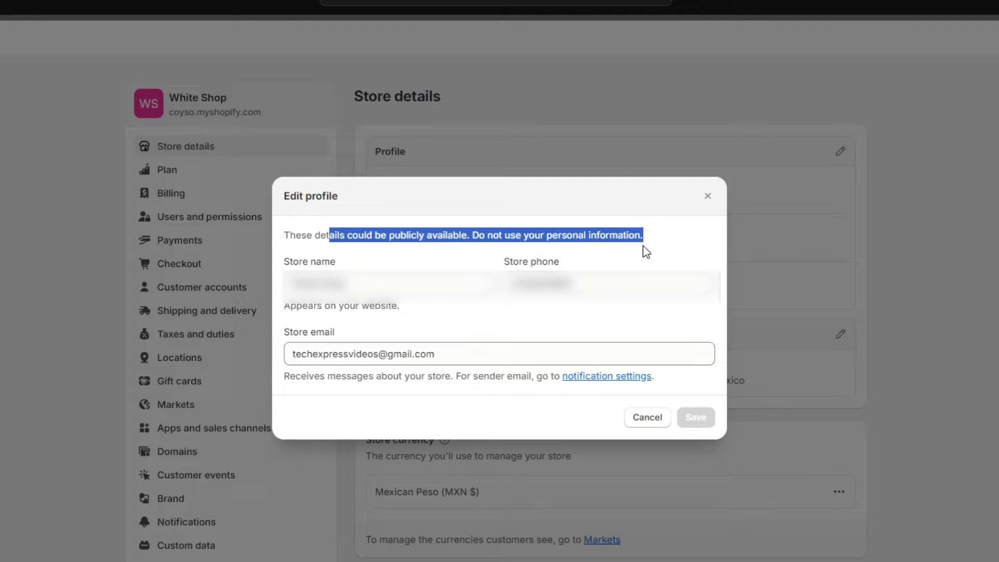
{"action": "left_click", "coordinate": [681, 246]}
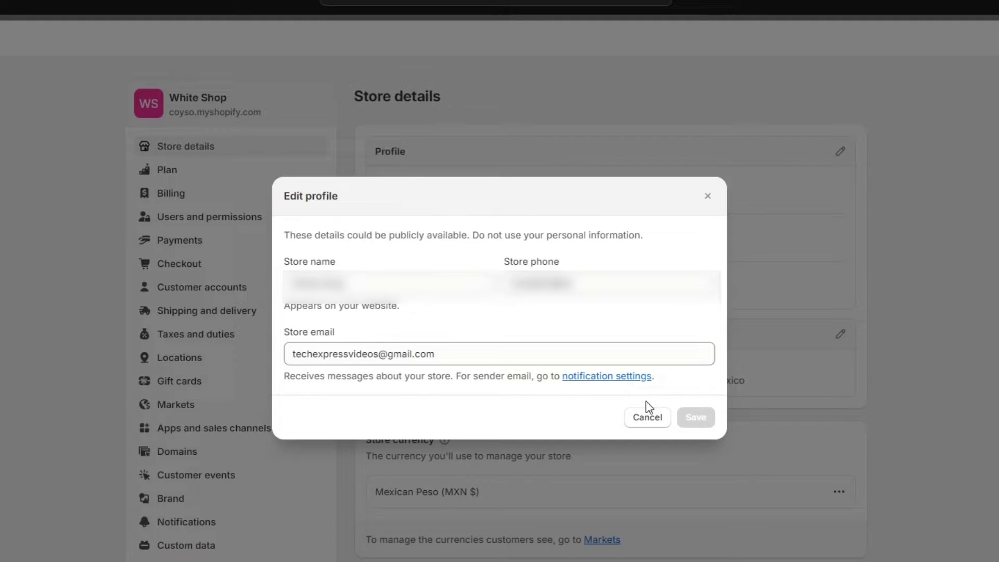
{"action": "left_click", "coordinate": [644, 378]}
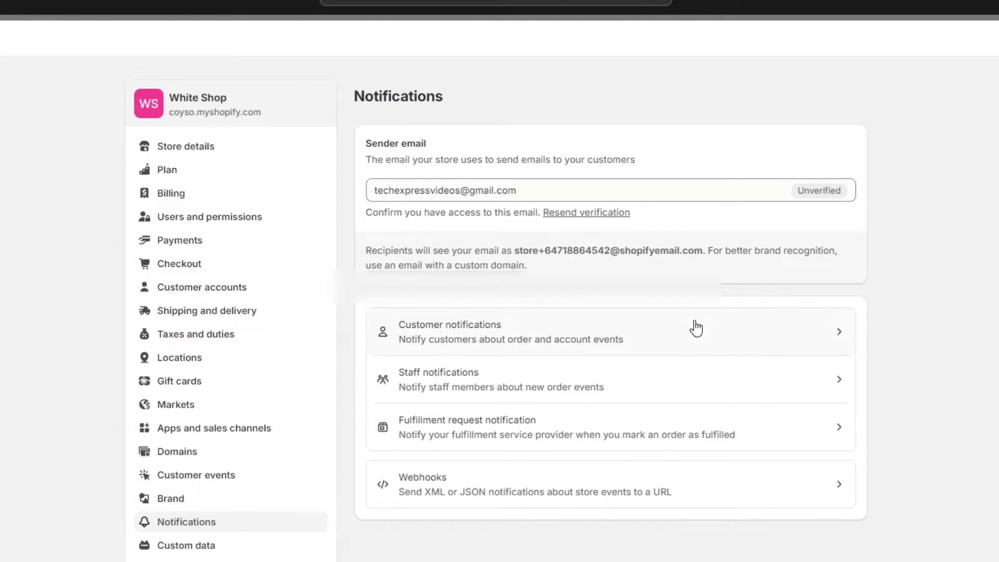
{"action": "left_click", "coordinate": [721, 342]}
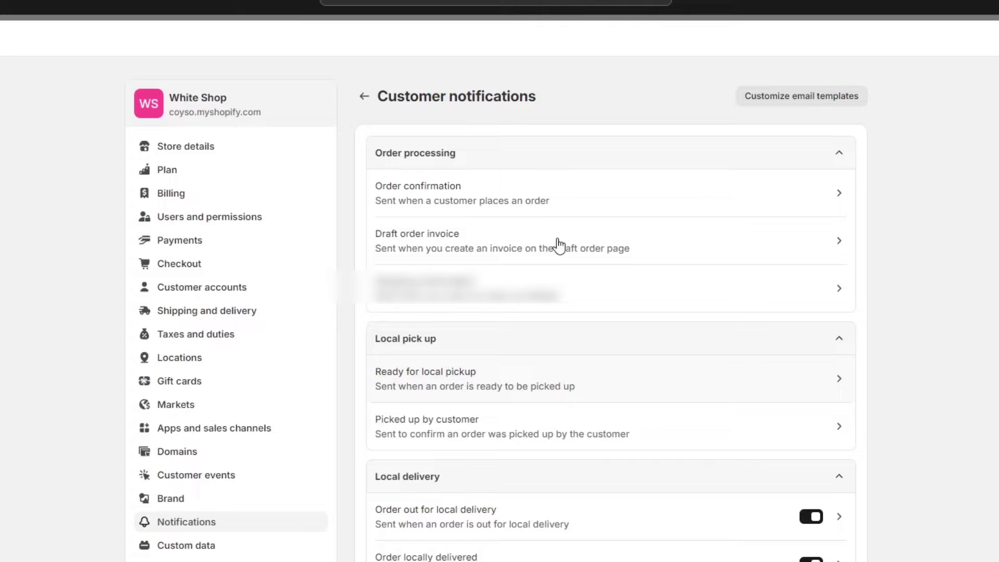
{"action": "left_click", "coordinate": [363, 97]}
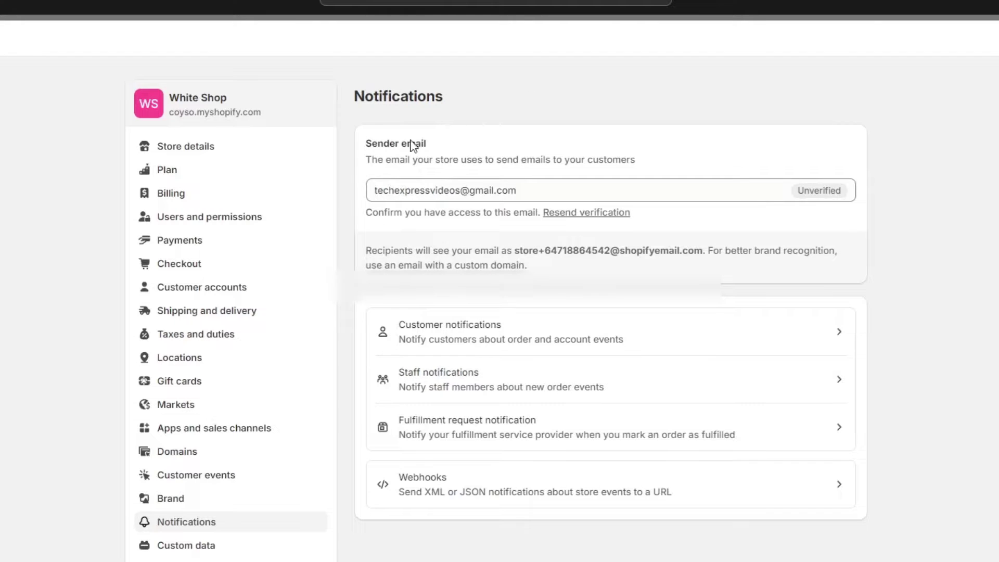
{"action": "left_click", "coordinate": [698, 381]}
{"action": "left_click", "coordinate": [364, 97]}
{"action": "left_click", "coordinate": [572, 426]}
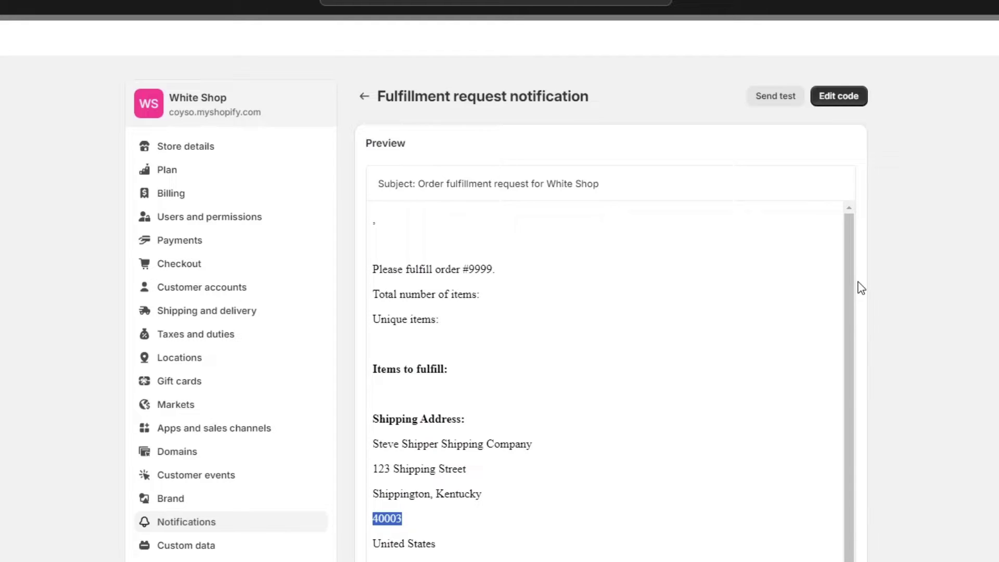
{"action": "scroll", "coordinate": [861, 287], "scroll_direction": "down", "scroll_amount": 6}
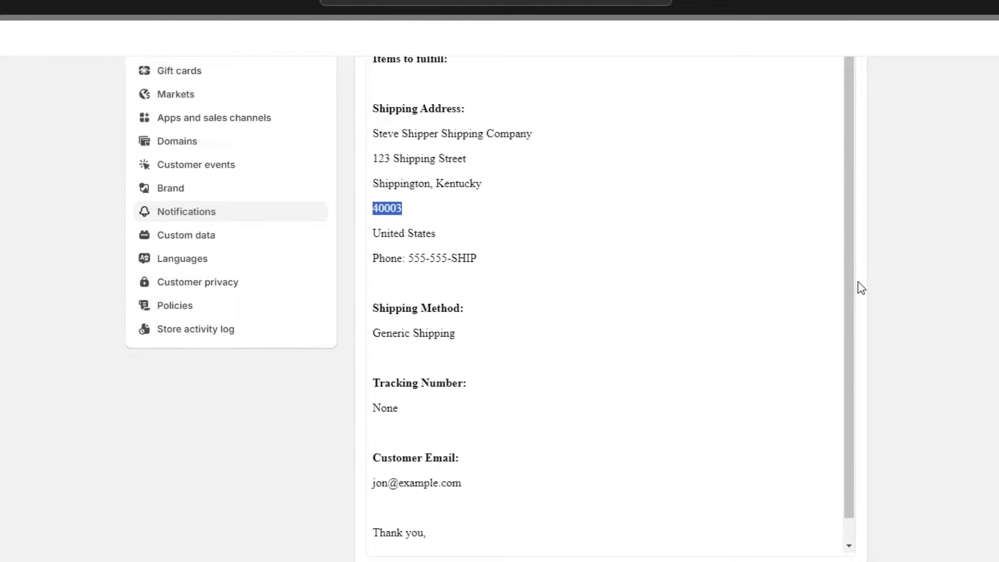
{"action": "scroll", "coordinate": [861, 288], "scroll_direction": "up", "scroll_amount": 6}
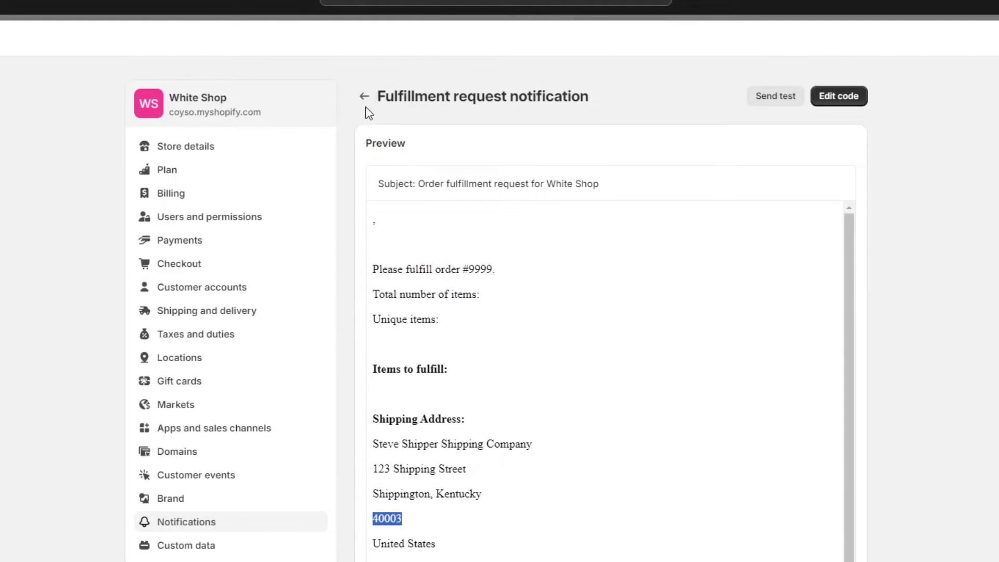
{"action": "left_click", "coordinate": [364, 96]}
{"action": "left_click", "coordinate": [487, 374]}
Step: Return to the Notifications overview and open the staff notifications list
{"action": "left_click", "coordinate": [364, 97]}
{"action": "scroll", "coordinate": [532, 435], "scroll_direction": "down", "scroll_amount": 1}
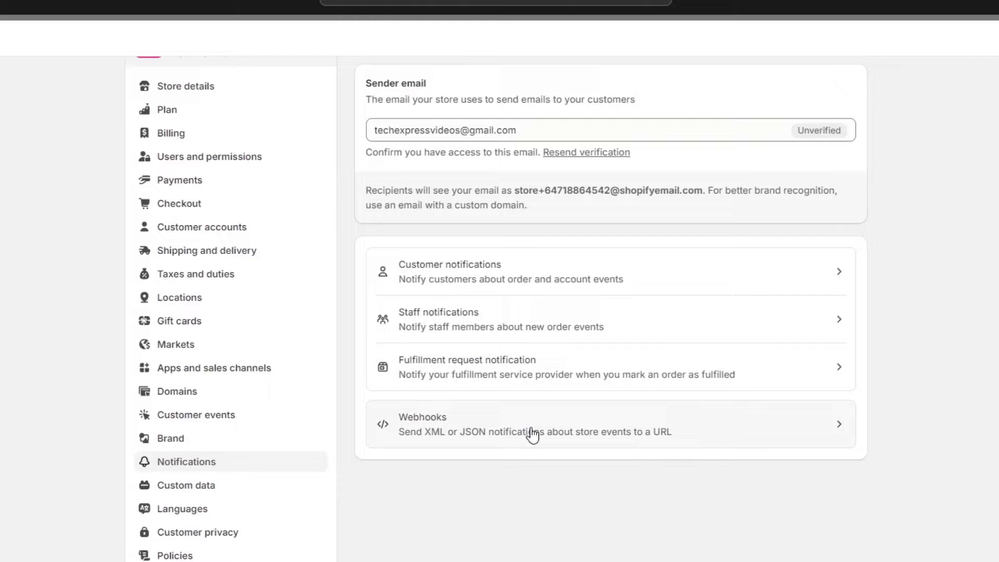
{"action": "left_click", "coordinate": [569, 335]}
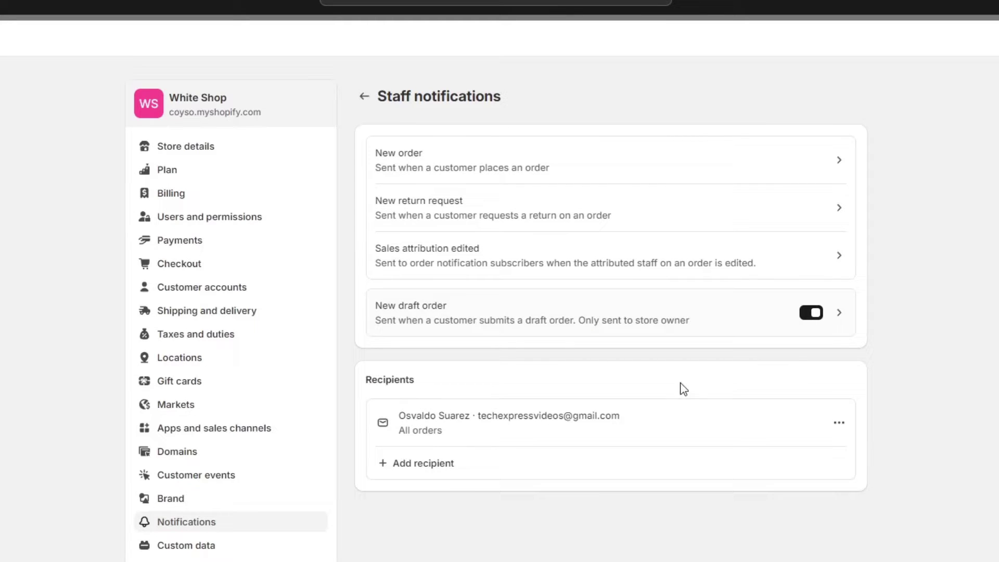
Step: Add the store owner's suggested email as a new staff notification recipient
{"action": "left_click", "coordinate": [484, 461]}
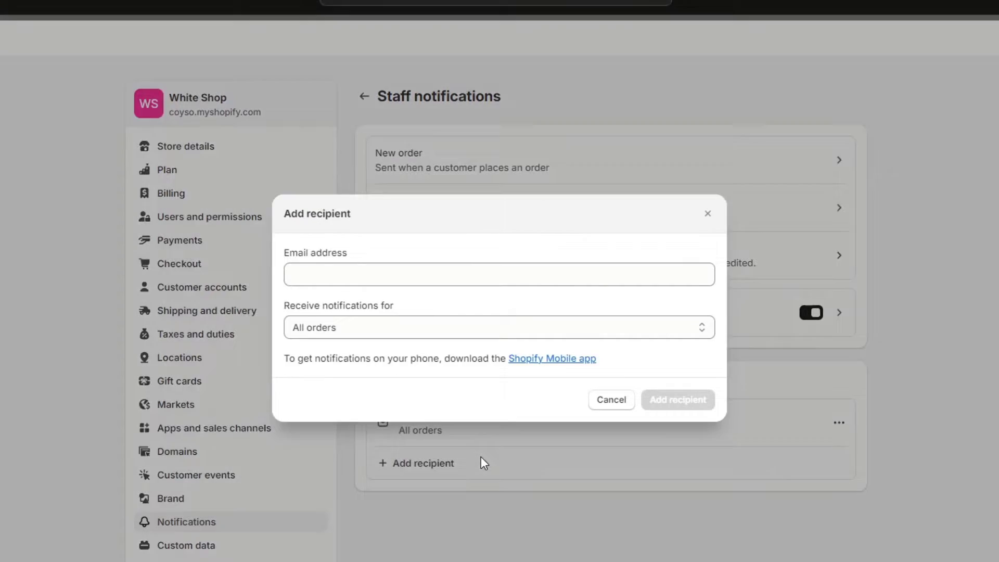
{"action": "left_click", "coordinate": [453, 267]}
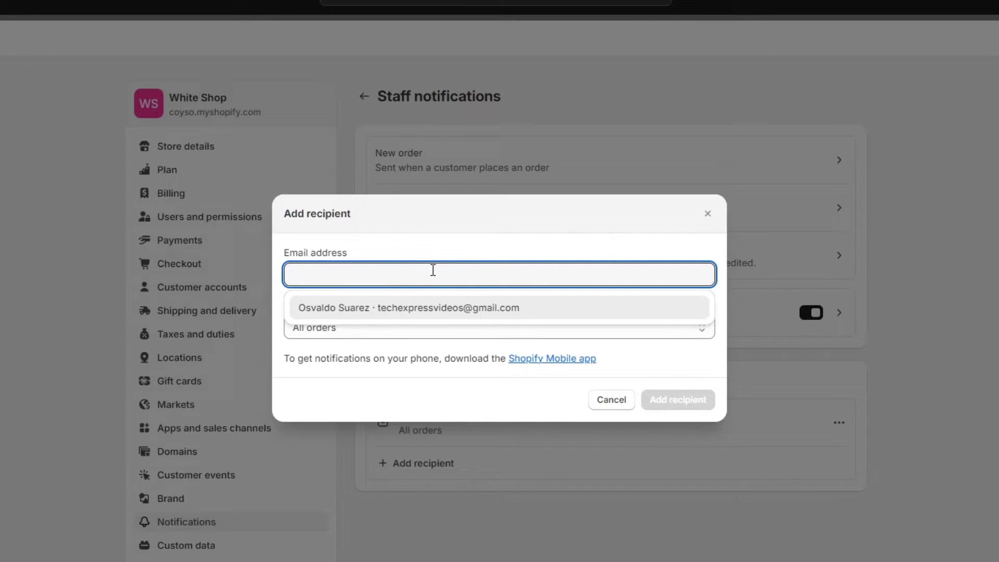
{"action": "left_click", "coordinate": [609, 307]}
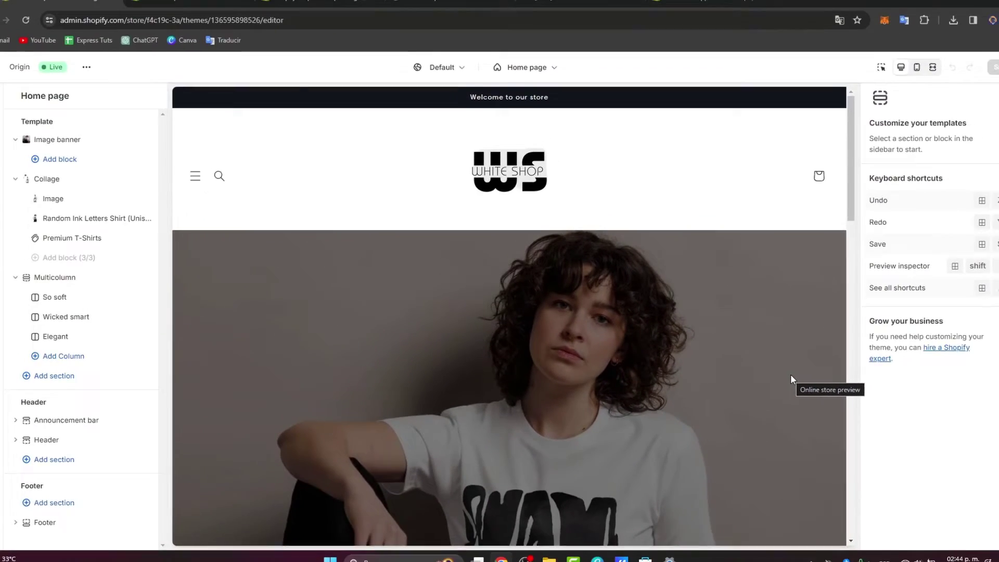
Step: Select the Footer section in the home page template's sidebar
{"action": "scroll", "coordinate": [738, 382], "scroll_direction": "down", "scroll_amount": 15}
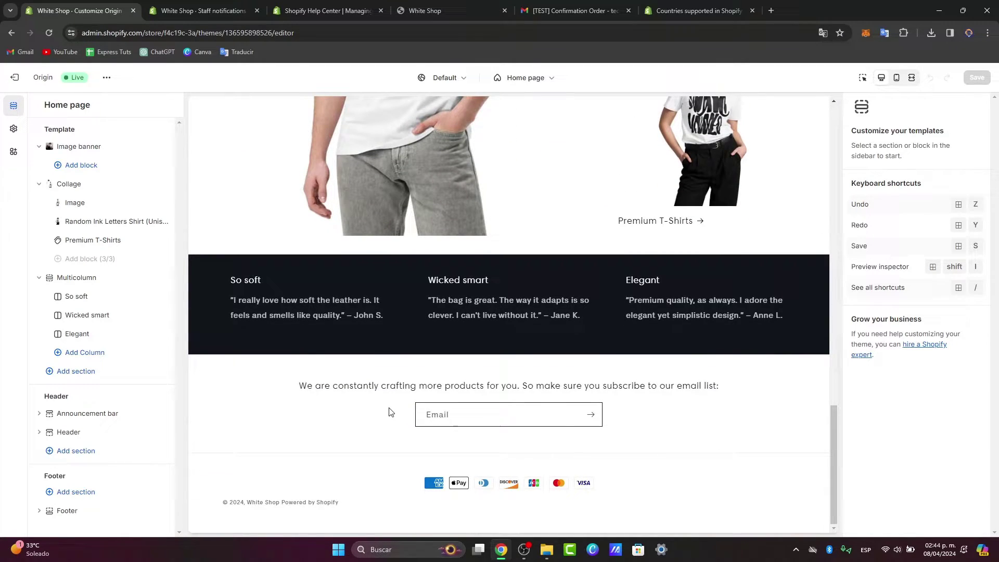
{"action": "left_click", "coordinate": [95, 486]}
{"action": "left_click", "coordinate": [103, 517]}
{"action": "left_click", "coordinate": [90, 516]}
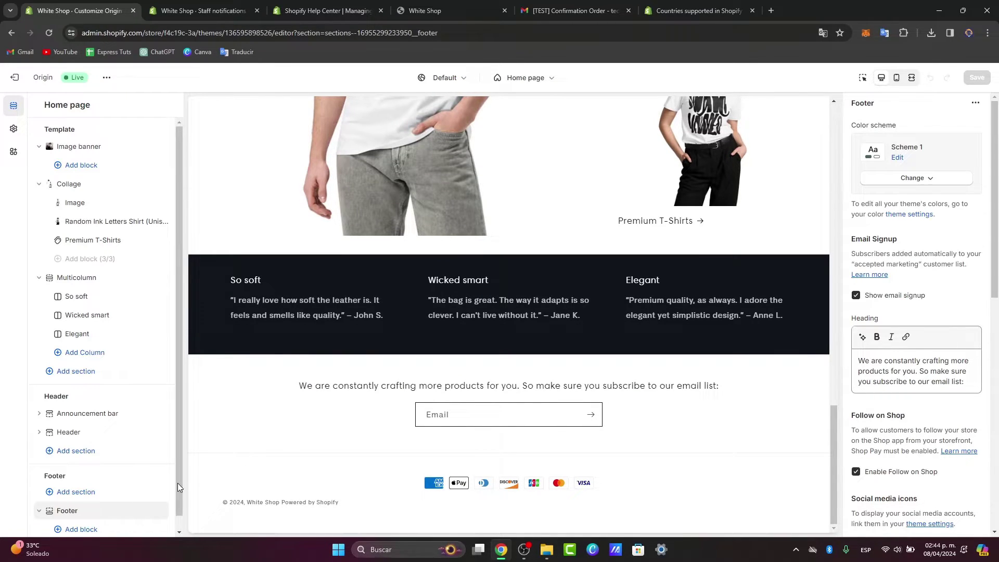
Step: Scroll through the Footer settings covering email signup, payment icons and policy links
{"action": "scroll", "coordinate": [149, 483], "scroll_direction": "down", "scroll_amount": 1}
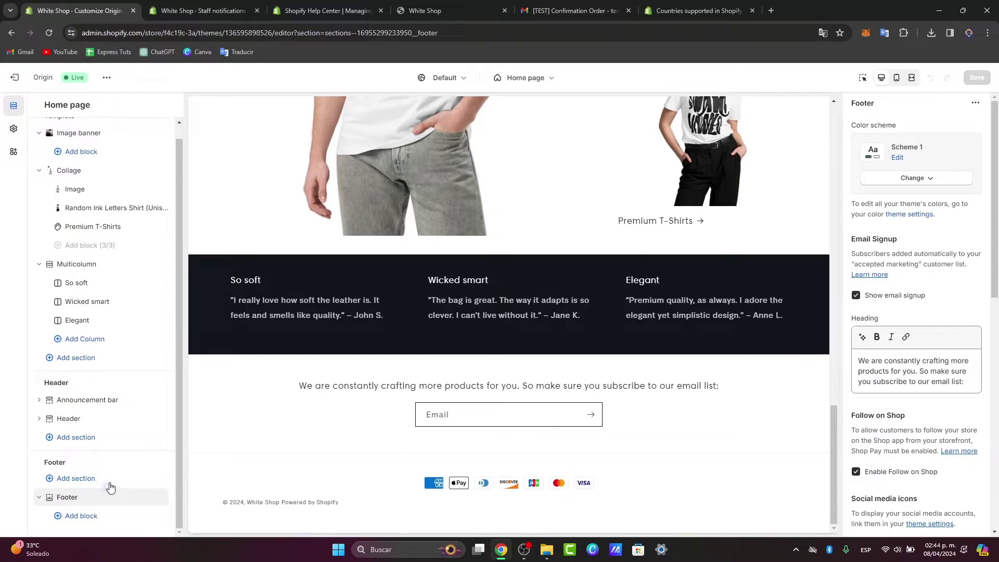
{"action": "scroll", "coordinate": [905, 458], "scroll_direction": "down", "scroll_amount": 2}
{"action": "scroll", "coordinate": [905, 459], "scroll_direction": "down", "scroll_amount": 3}
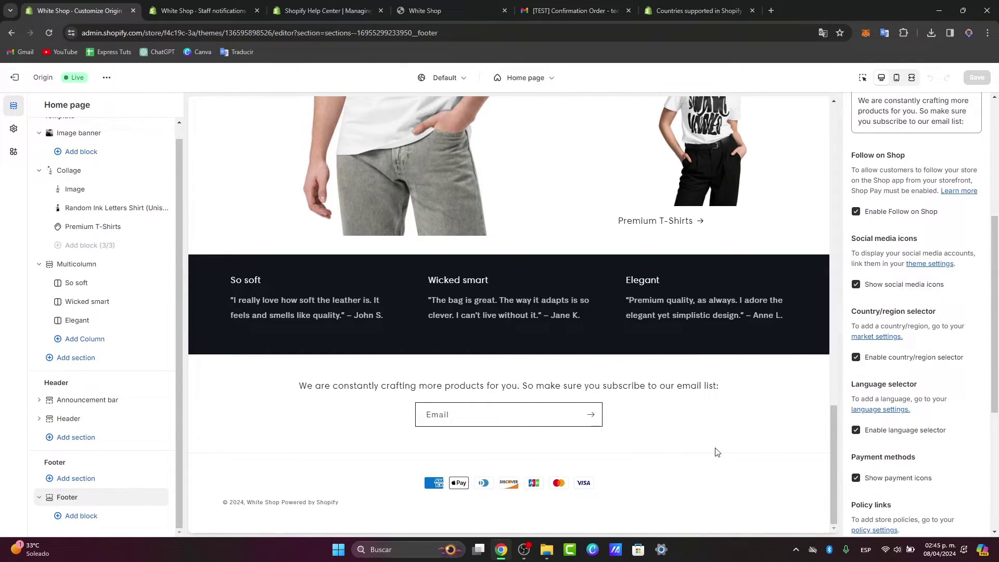
{"action": "scroll", "coordinate": [934, 445], "scroll_direction": "down", "scroll_amount": 5}
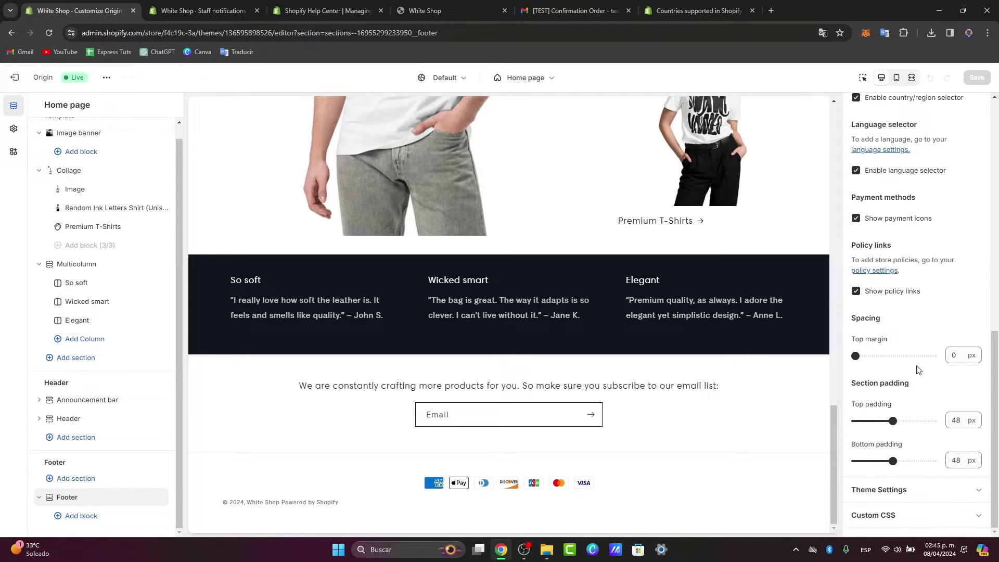
{"action": "scroll", "coordinate": [898, 301], "scroll_direction": "up", "scroll_amount": 2}
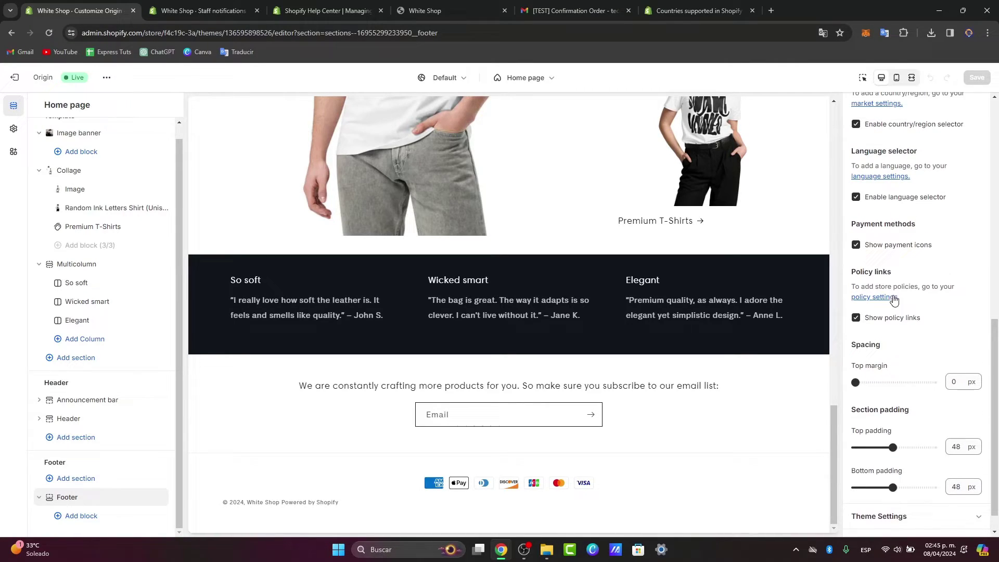
{"action": "scroll", "coordinate": [947, 280], "scroll_direction": "up", "scroll_amount": 1}
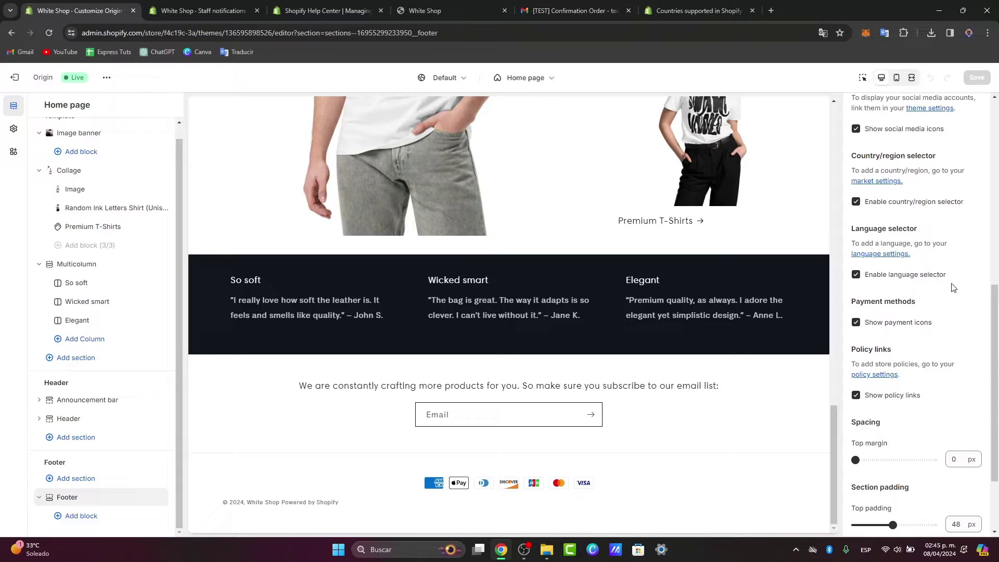
{"action": "scroll", "coordinate": [931, 287], "scroll_direction": "up", "scroll_amount": 1}
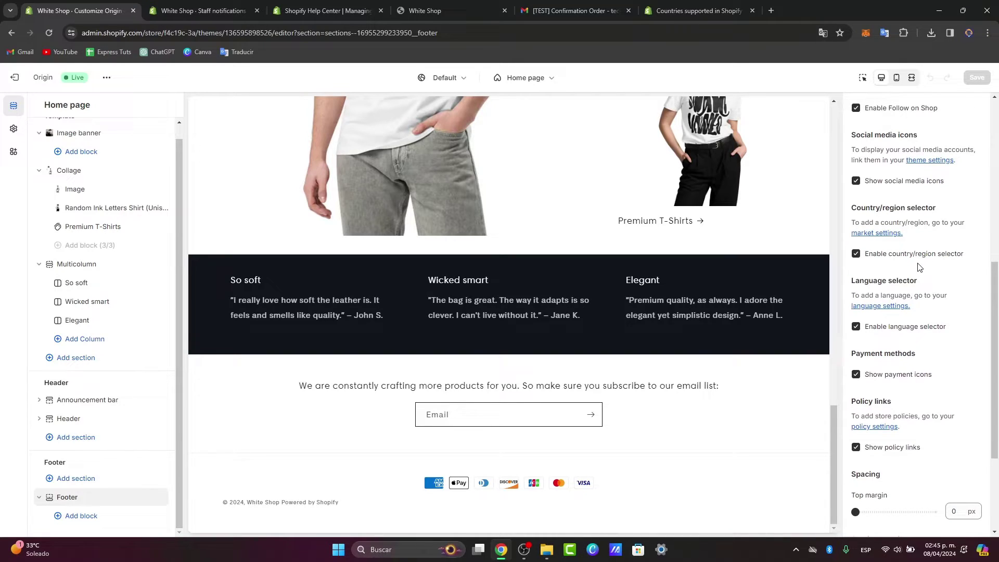
{"action": "scroll", "coordinate": [910, 204], "scroll_direction": "up", "scroll_amount": 2}
{"action": "scroll", "coordinate": [909, 204], "scroll_direction": "up", "scroll_amount": 2}
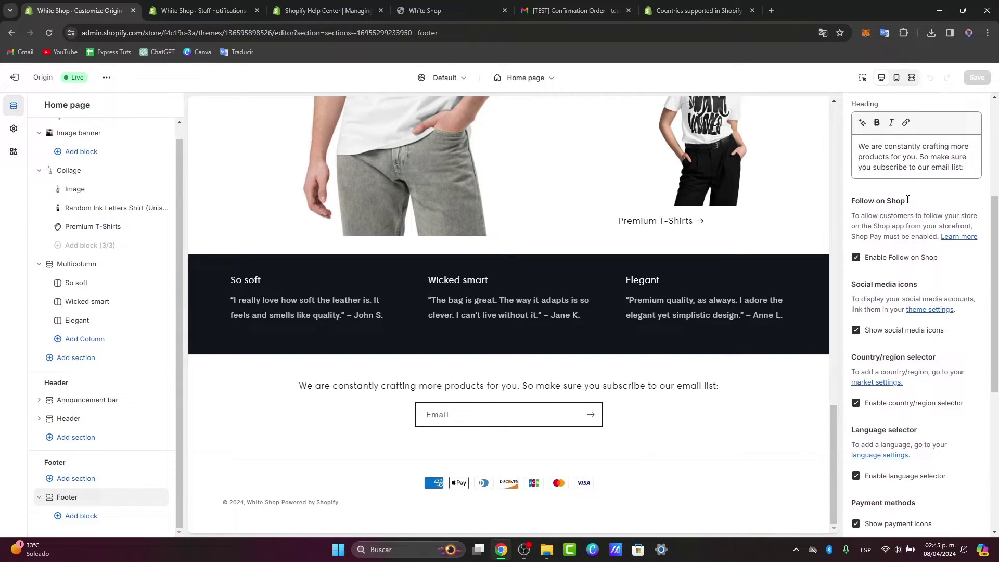
{"action": "scroll", "coordinate": [908, 206], "scroll_direction": "up", "scroll_amount": 3}
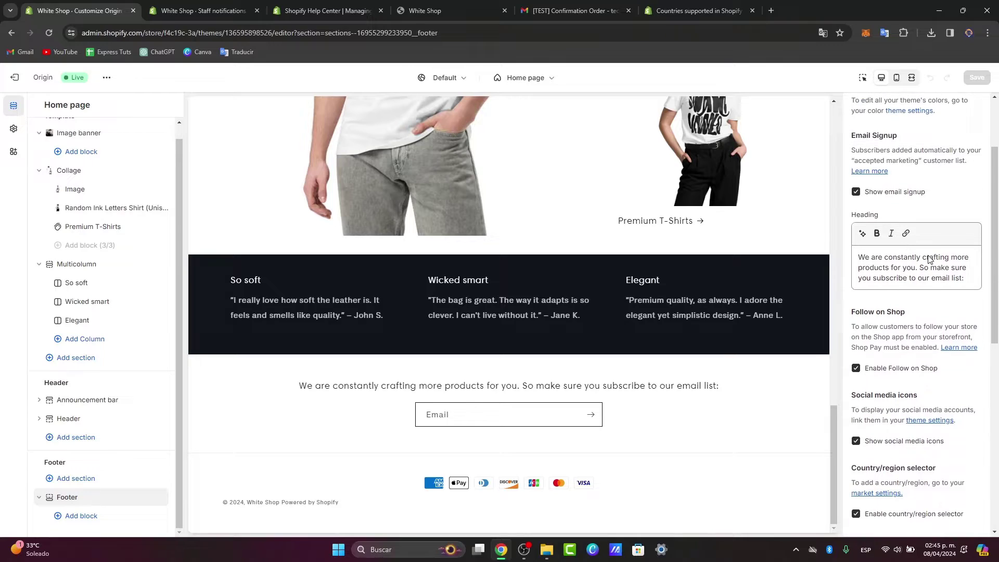
{"action": "scroll", "coordinate": [934, 286], "scroll_direction": "down", "scroll_amount": 3}
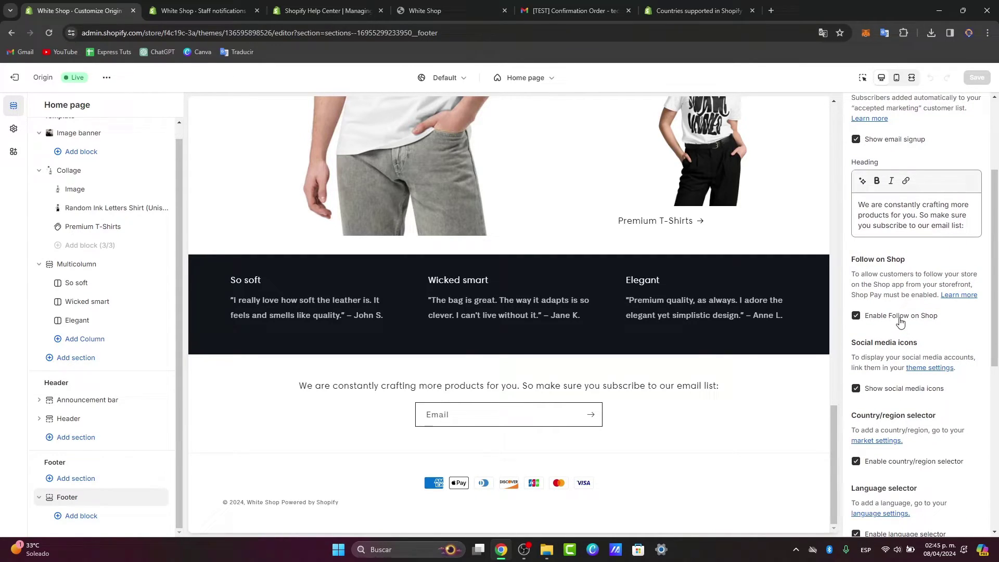
Step: Uncheck 'Enable Follow on Shop' in the Footer settings and save the theme
{"action": "left_click", "coordinate": [901, 318]}
{"action": "left_click", "coordinate": [901, 321]}
{"action": "left_click", "coordinate": [901, 322]}
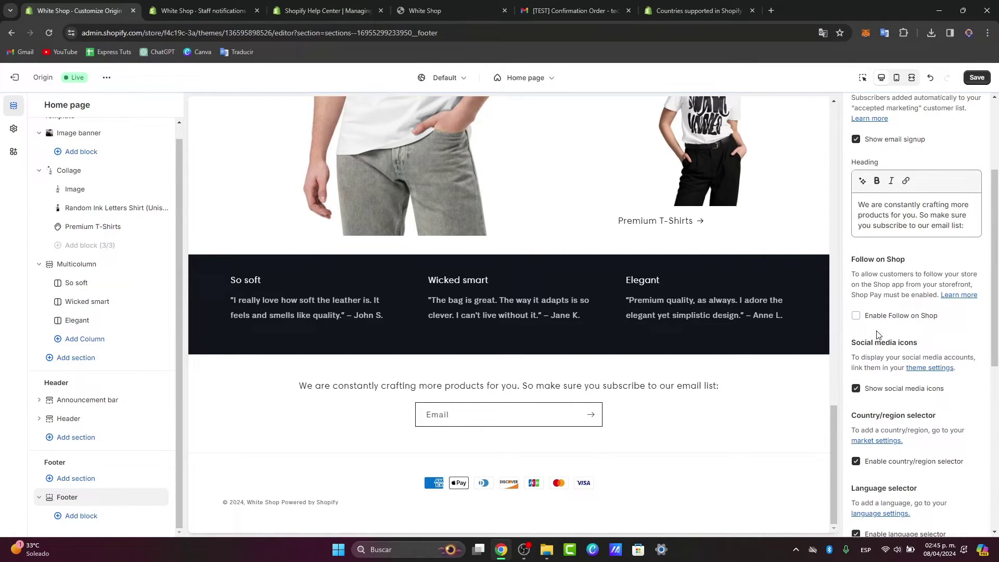
{"action": "left_click", "coordinate": [974, 78]}
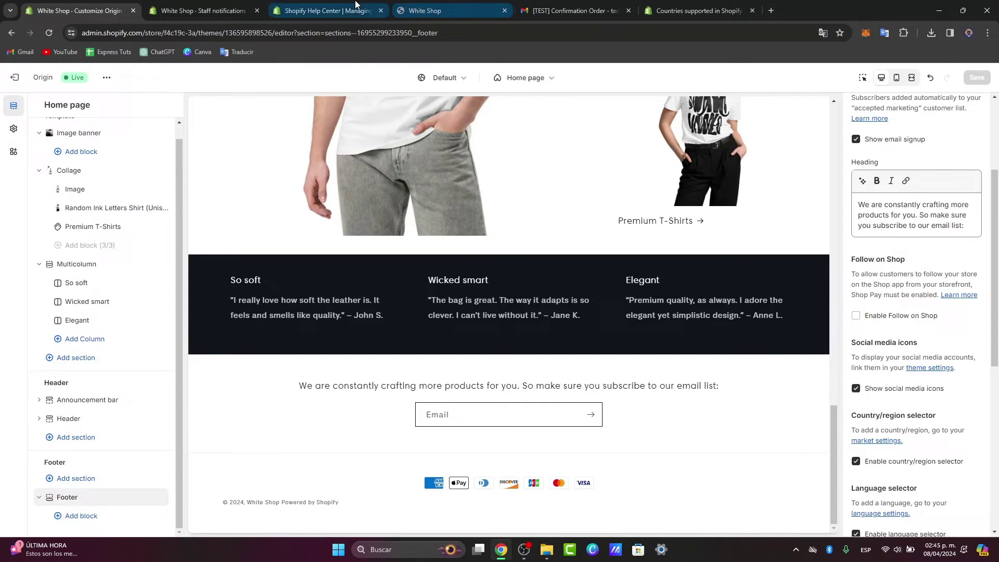
Step: Return to the Settings browser tab and open Policies to reach the Privacy policy
{"action": "left_click", "coordinate": [333, 10]}
{"action": "left_click", "coordinate": [203, 11]}
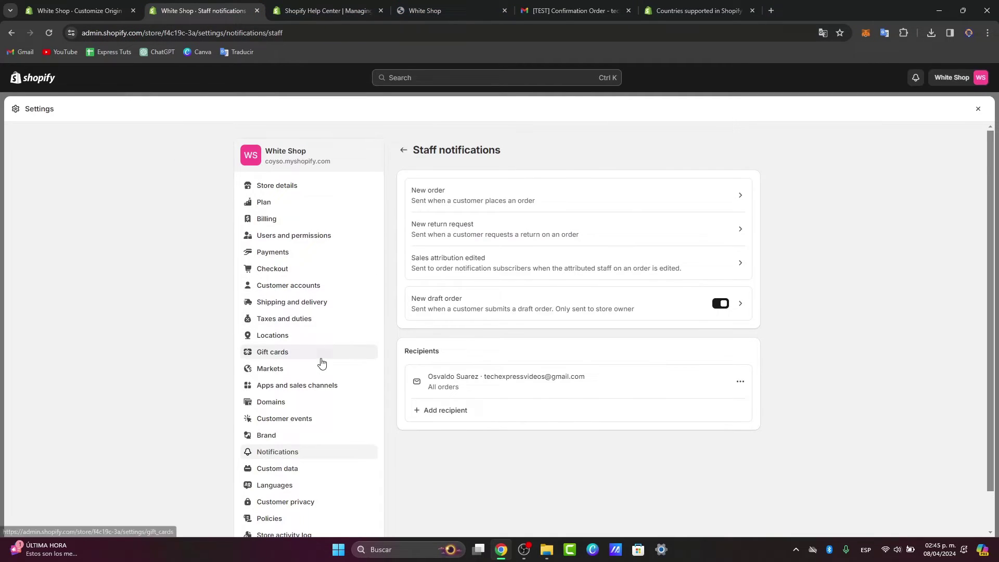
{"action": "scroll", "coordinate": [341, 379], "scroll_direction": "down", "scroll_amount": 1}
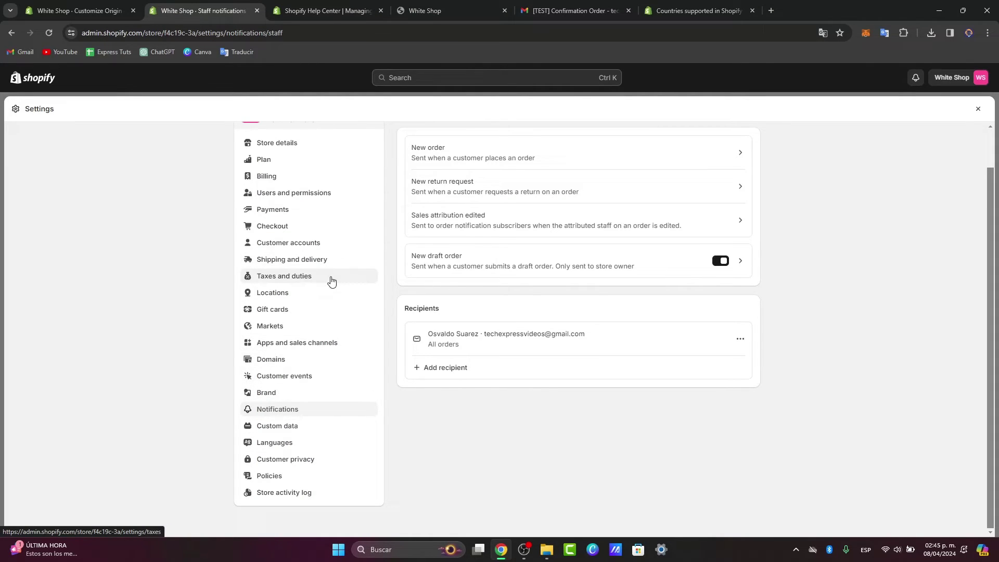
{"action": "left_click", "coordinate": [318, 475]}
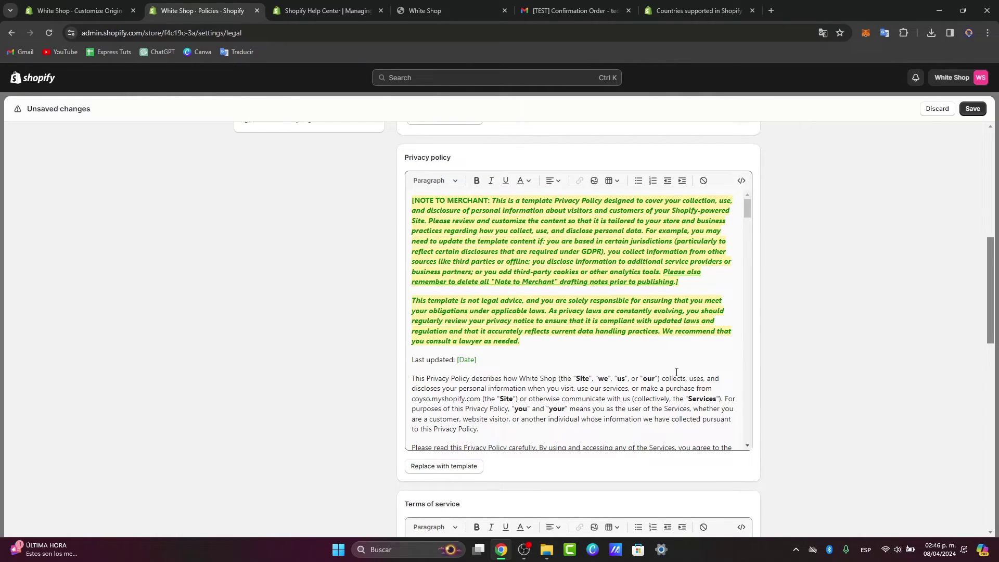
Step: Delete the street address and its 'or contact us at' lead-in from the Contact paragraph
{"action": "scroll", "coordinate": [706, 411], "scroll_direction": "down", "scroll_amount": 15}
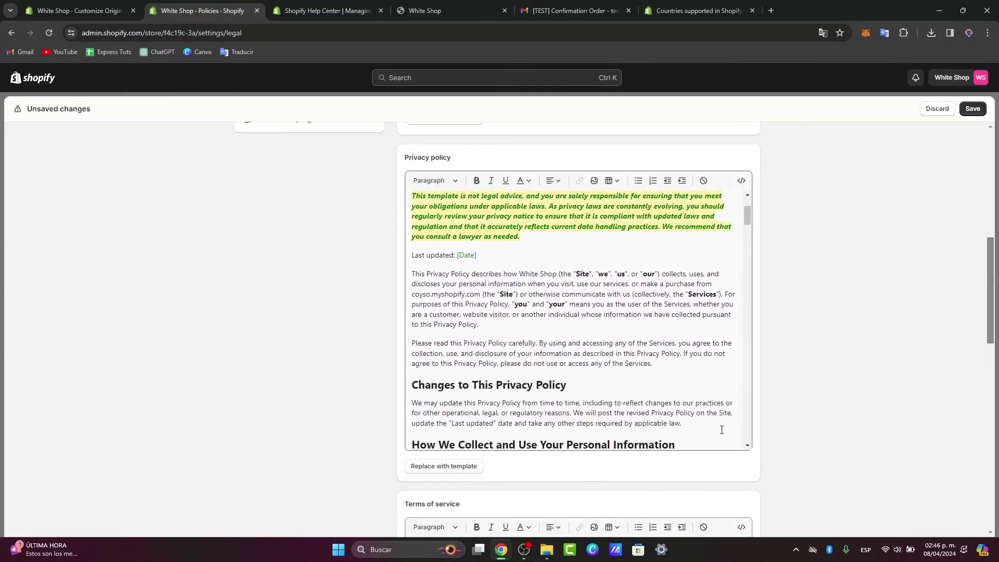
{"action": "scroll", "coordinate": [706, 405], "scroll_direction": "down", "scroll_amount": 20}
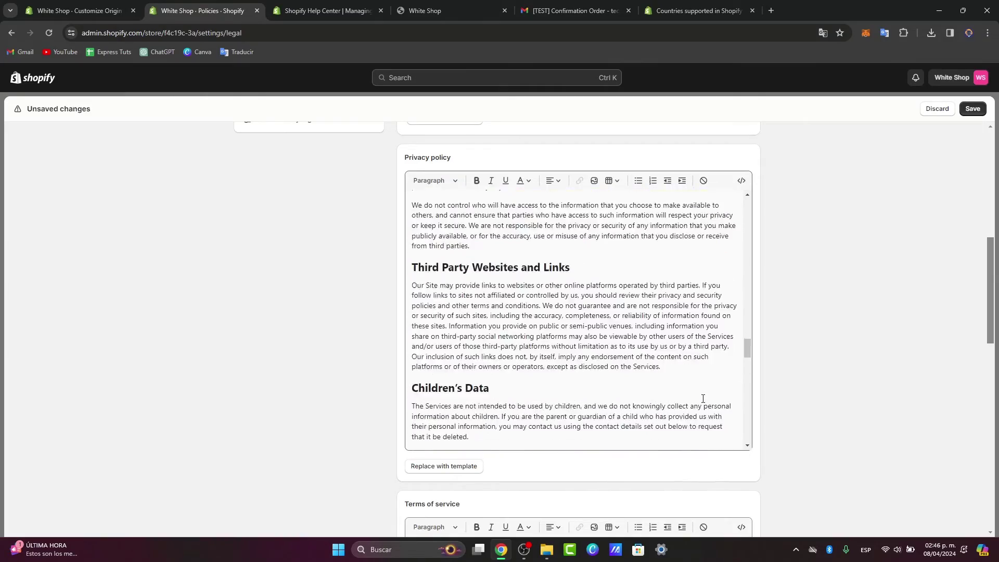
{"action": "scroll", "coordinate": [703, 399], "scroll_direction": "down", "scroll_amount": 1}
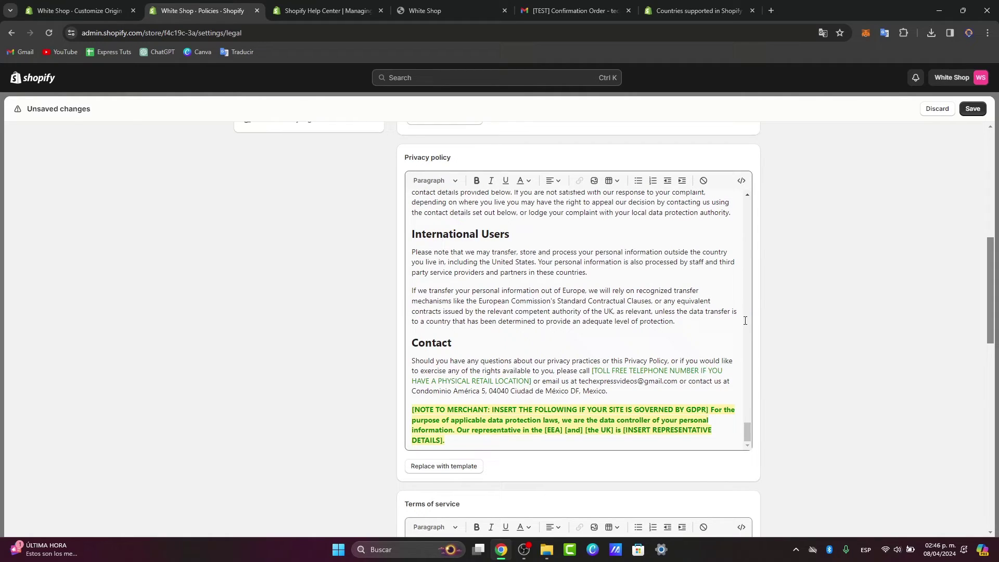
{"action": "left_click_drag", "start_coordinate": [608, 390], "coordinate": [410, 388]}
{"action": "key", "text": "BackSpace"}
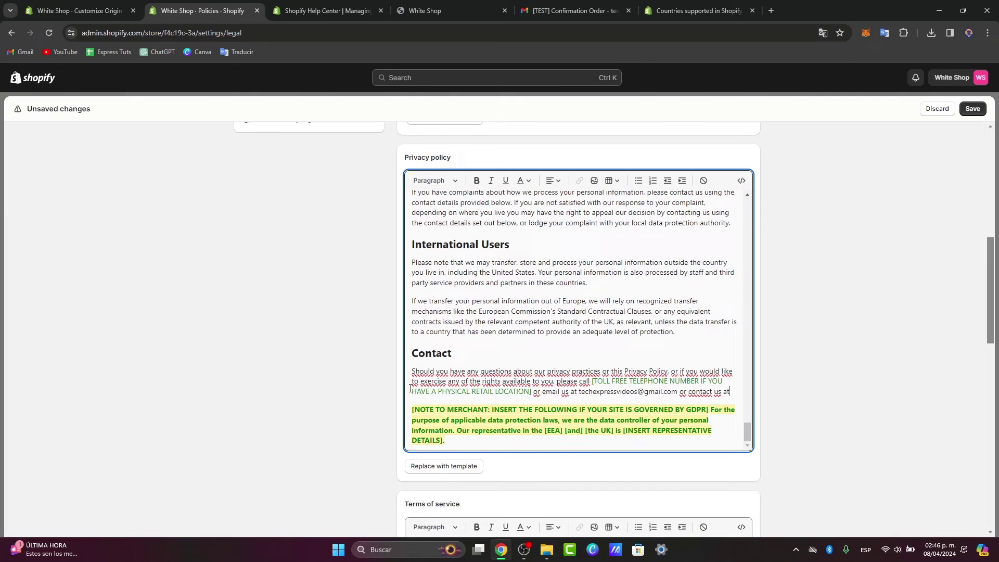
{"action": "key", "text": "BackSpace"}
{"action": "key", "text": "BackSpace"}
{"action": "key", "text": "BackSpace"}
{"action": "key", "text": "BackSpace"}
{"action": "key", "text": "BackSpace"}
{"action": "key", "text": "BackSpace"}
{"action": "key", "text": "BackSpace"}
{"action": "key", "text": "BackSpace"}
{"action": "key", "text": "BackSpace"}
{"action": "key", "text": "BackSpace"}
{"action": "key", "text": "BackSpace"}
{"action": "key", "text": "BackSpace"}
{"action": "key", "text": "BackSpace"}
{"action": "key", "text": "BackSpace"}
{"action": "key", "text": "BackSpace"}
Step: Save the Privacy policy, whose Contact paragraph now ends with the email
{"action": "left_click_drag", "start_coordinate": [589, 391], "coordinate": [673, 392]}
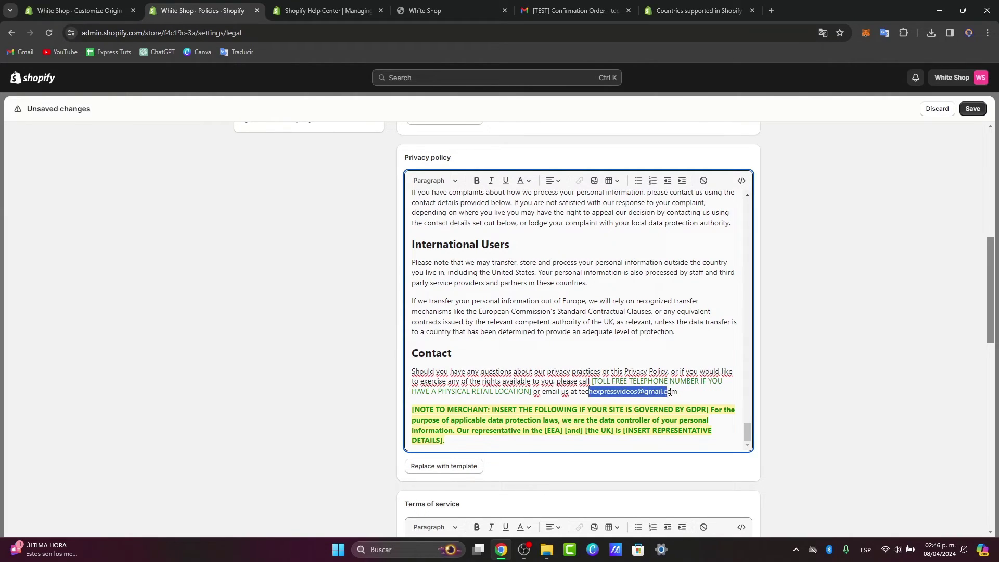
{"action": "left_click", "coordinate": [671, 391]}
{"action": "left_click", "coordinate": [972, 108]}
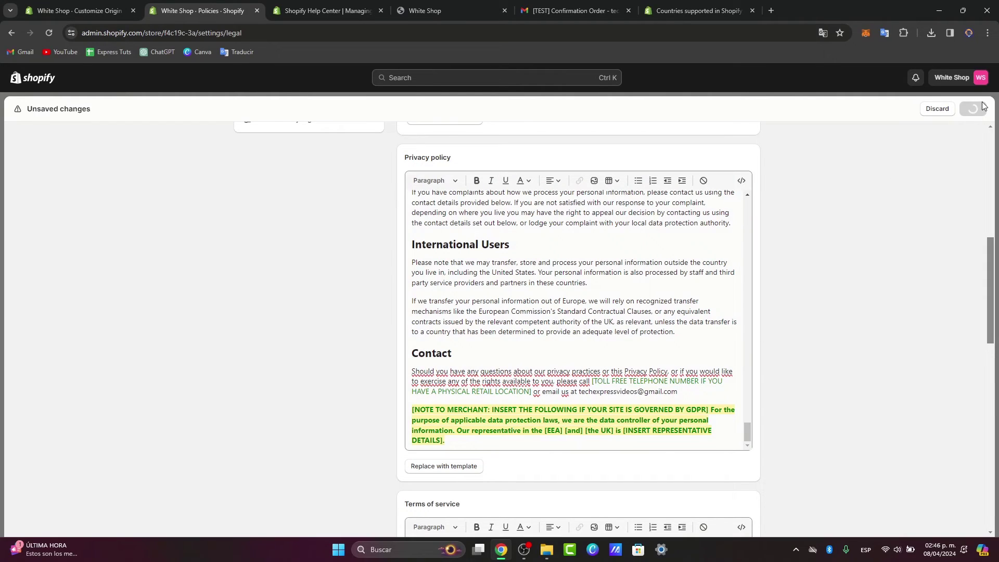